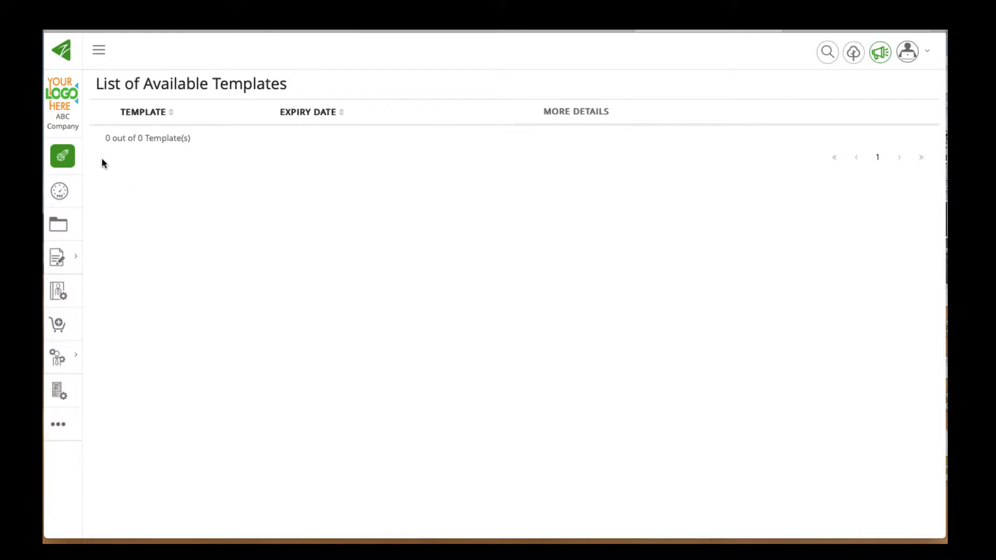
Create a new template named "Company NDA Template" with the Document Specific workflow and upload its document.
mouse_move(63, 160)
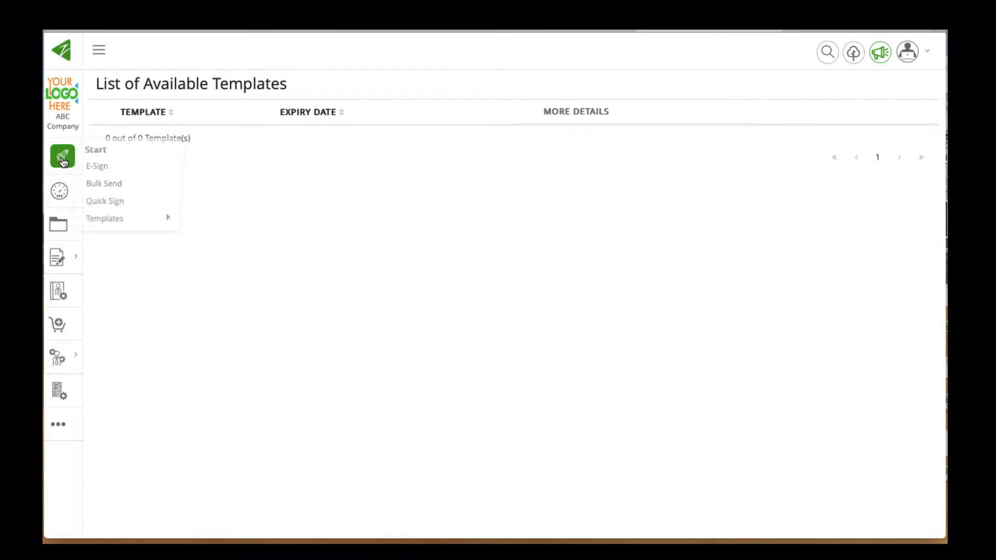
mouse_move(124, 222)
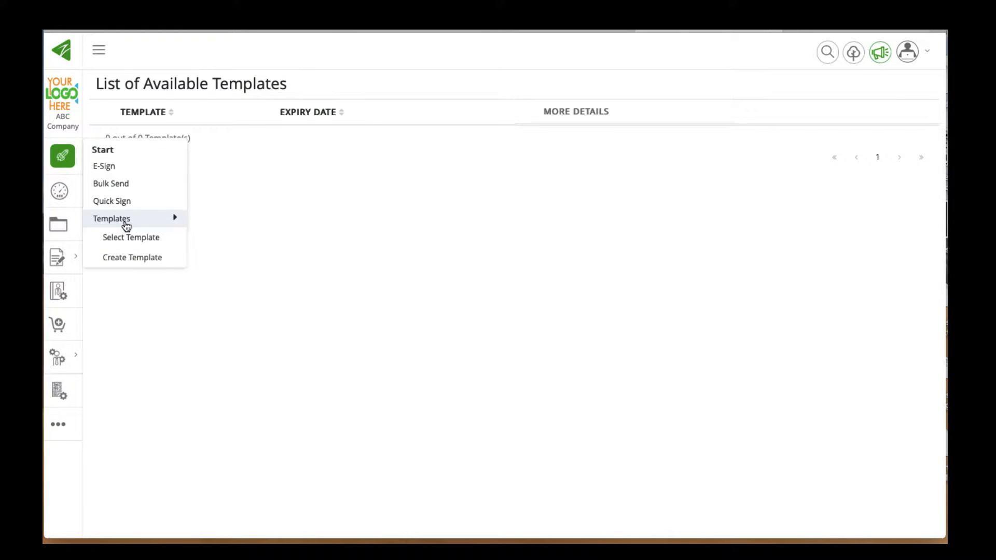
left_click(137, 261)
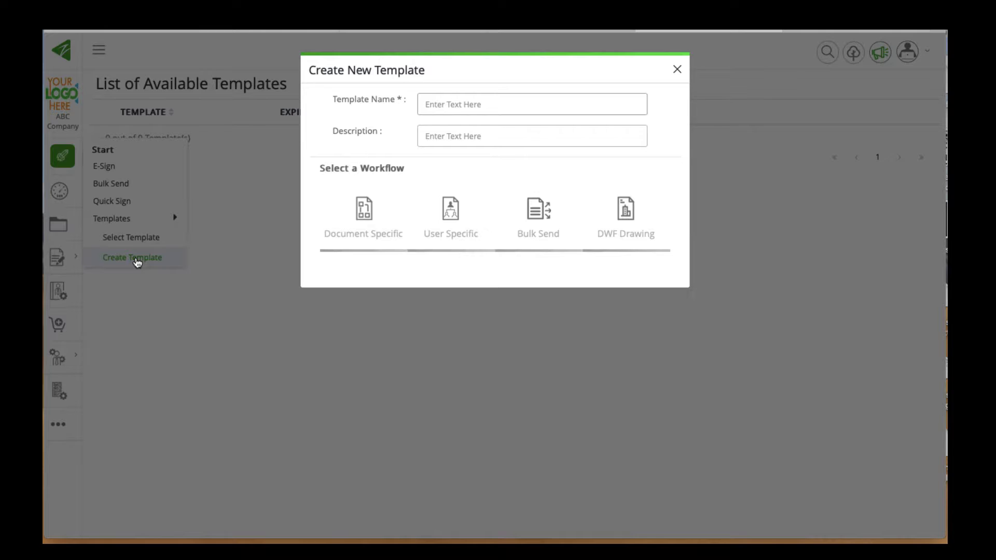
type("C")
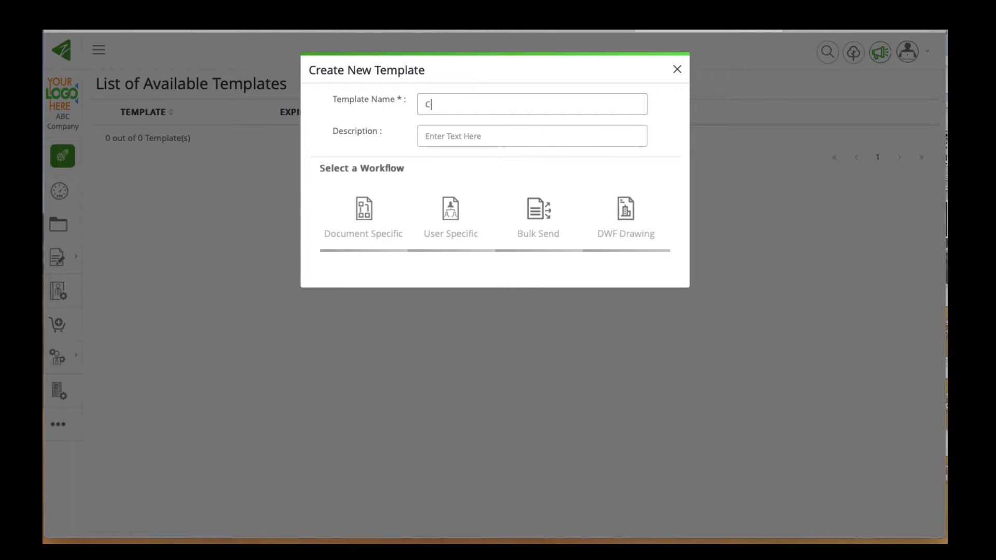
type("ompany")
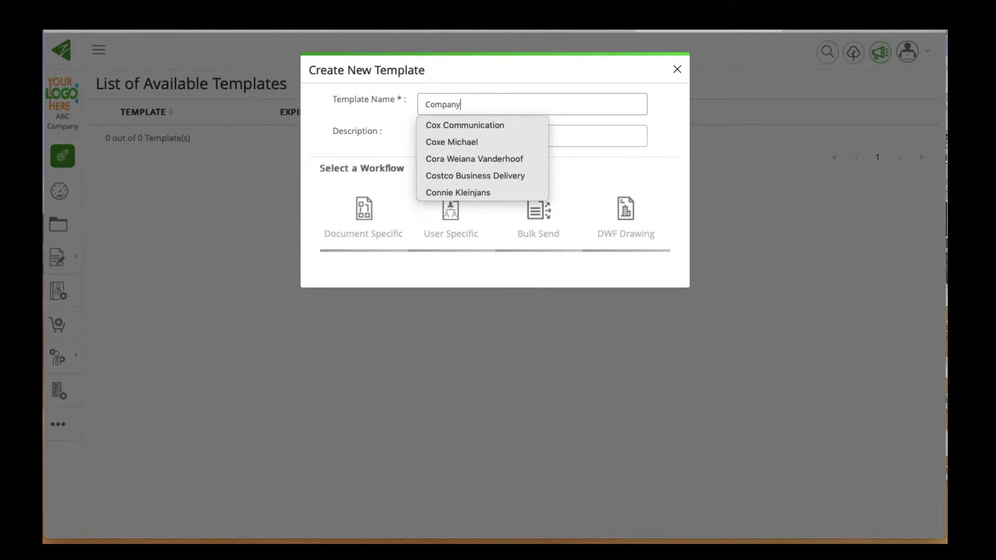
type(" NDA Template")
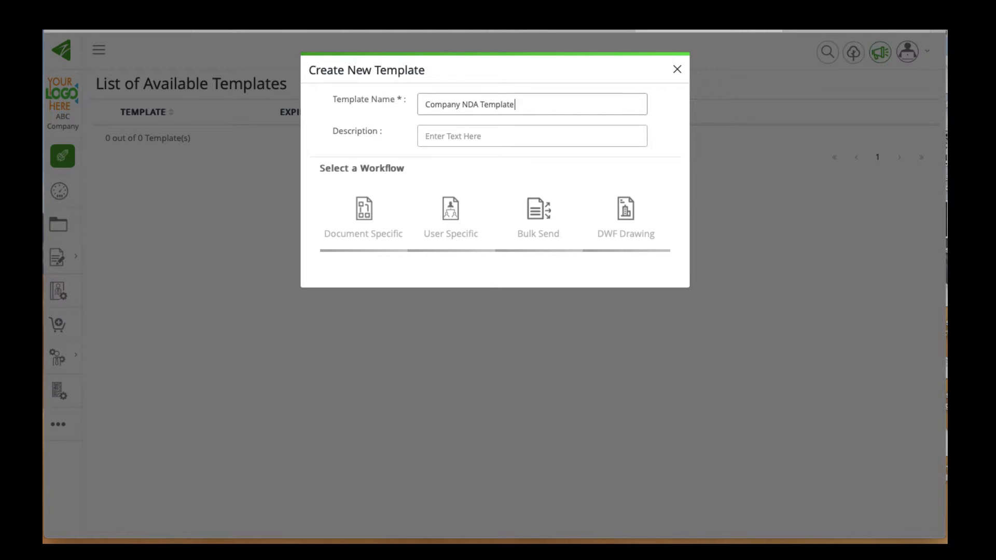
left_click(364, 208)
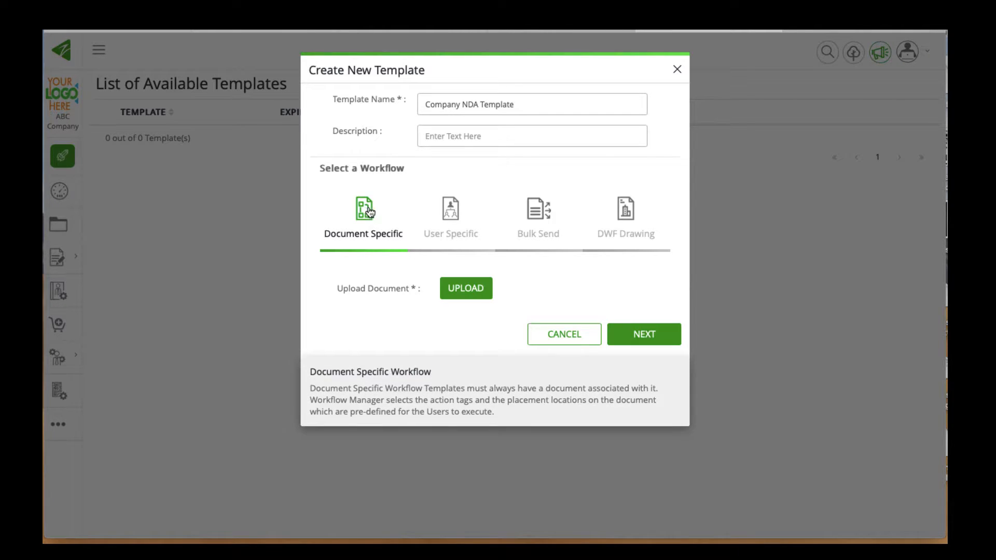
left_click(461, 288)
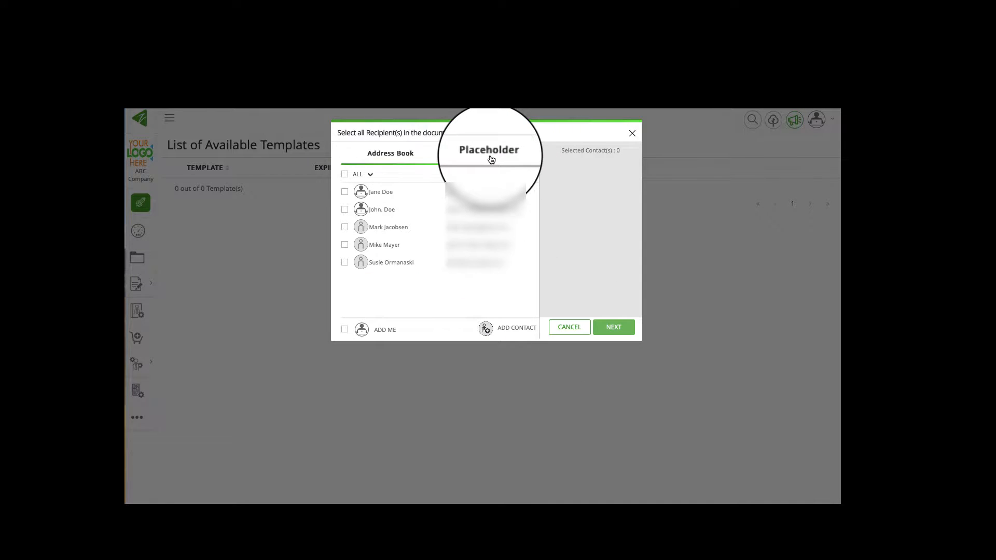
Add a recipient placeholder named "NDA Initiator" to the template.
left_click(490, 155)
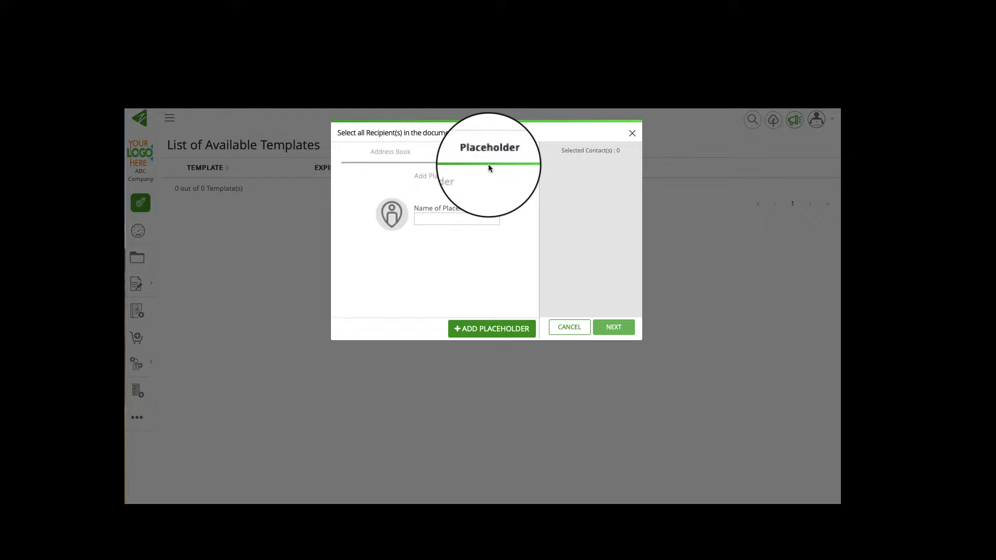
left_click(477, 219)
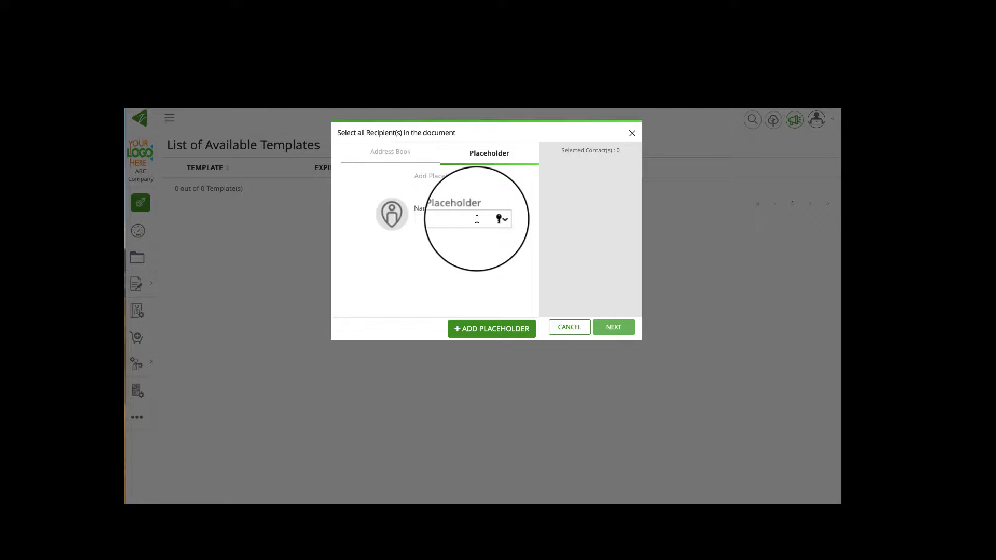
type("ND")
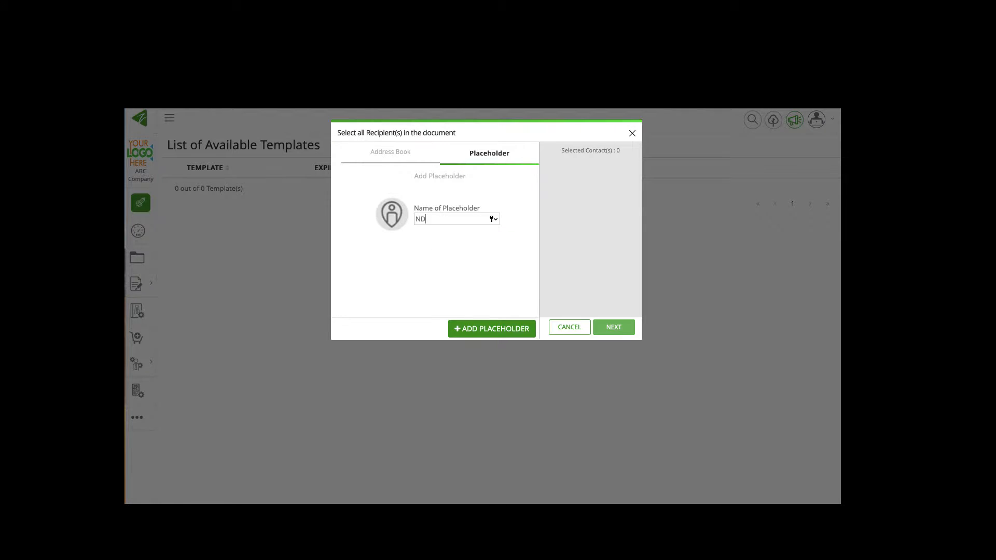
type("A Initiator")
left_click(493, 332)
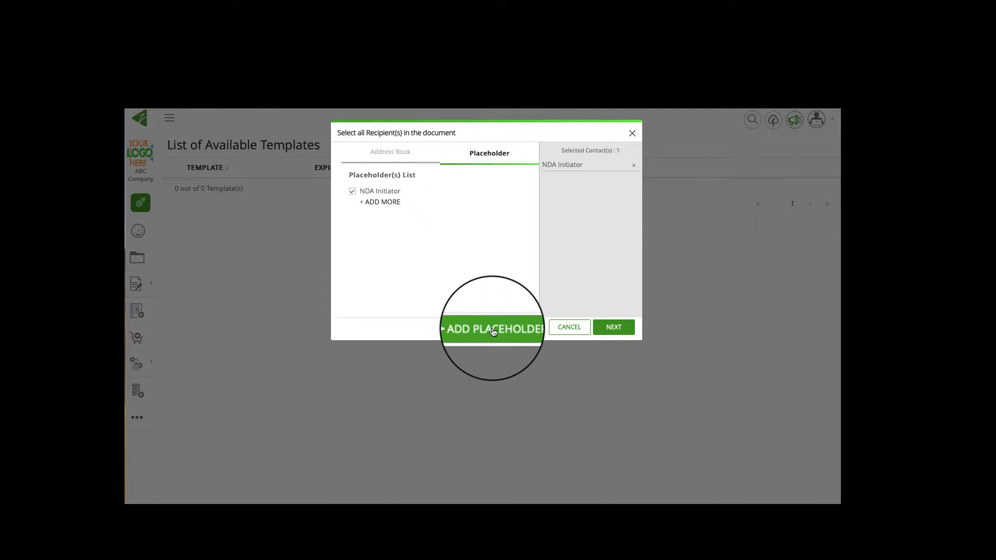
Add a second recipient placeholder named "Company NDA Signer".
left_click(392, 206)
type("Comp")
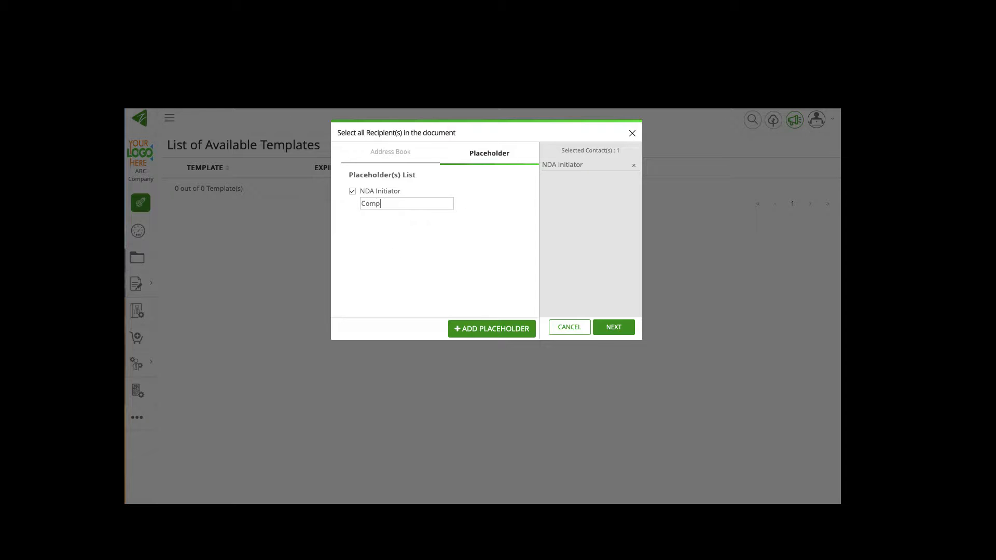
type("any NDA")
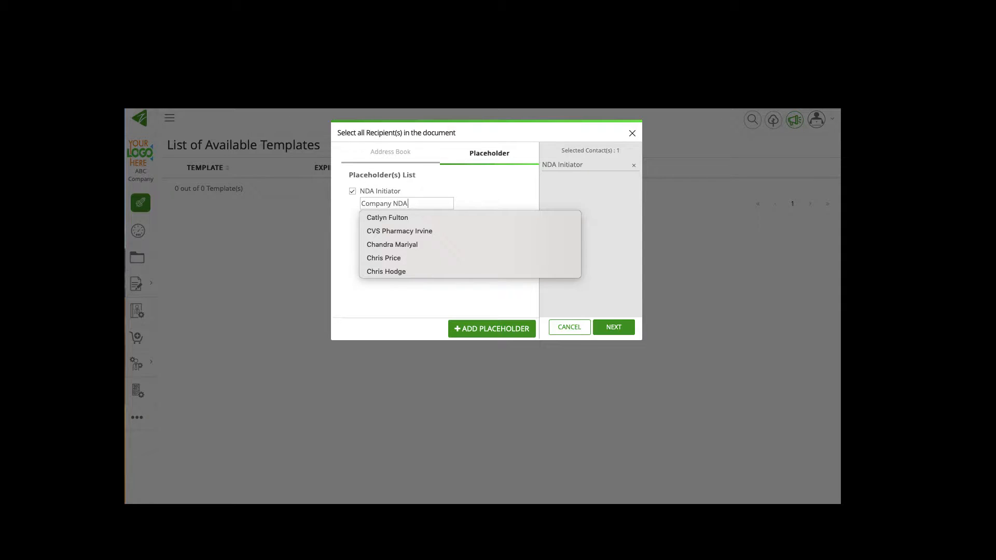
type(" Signer")
left_click(441, 254)
left_click(484, 329)
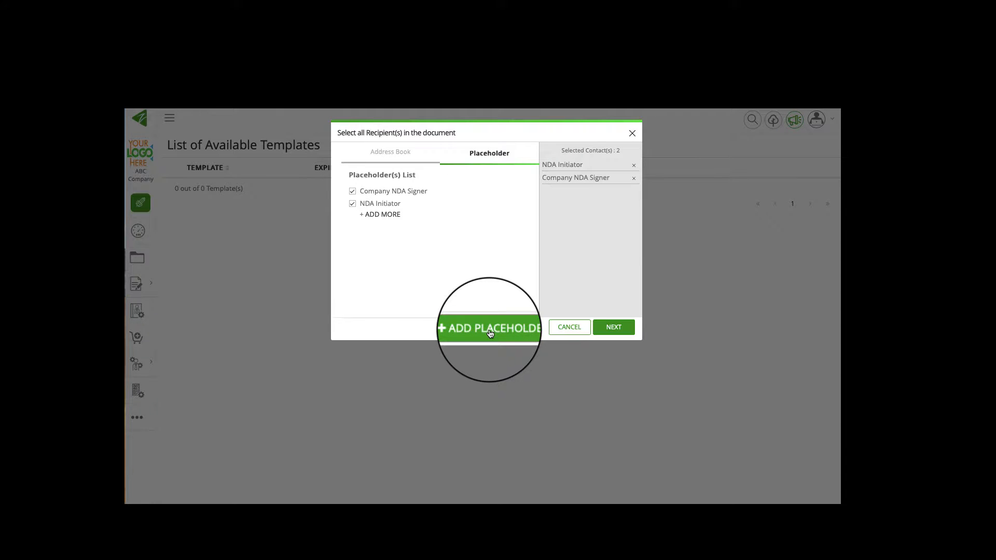
Add the placeholders "2nd Party NDA Signer" and "CC - Person(s)", and continue to the document editor.
left_click(388, 248)
left_click(384, 215)
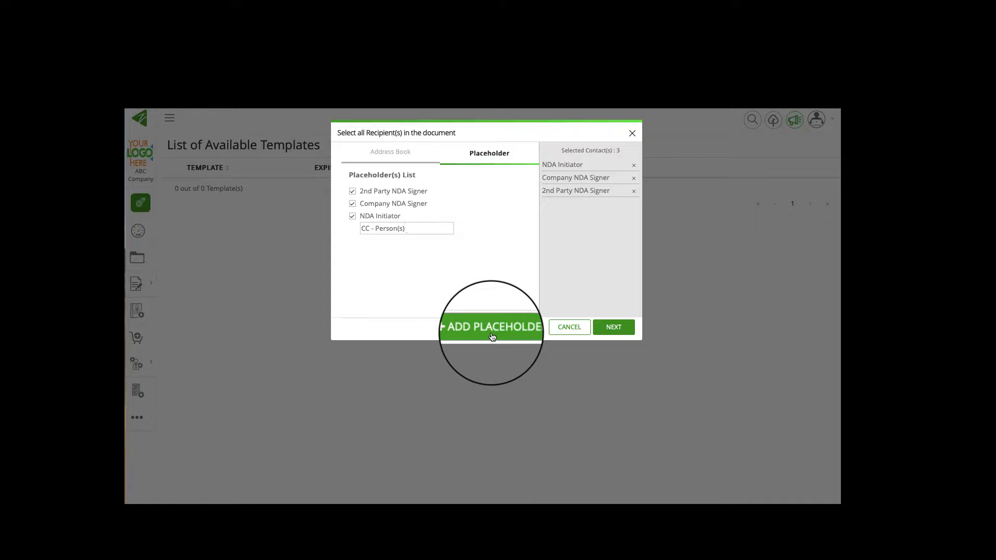
left_click(492, 332)
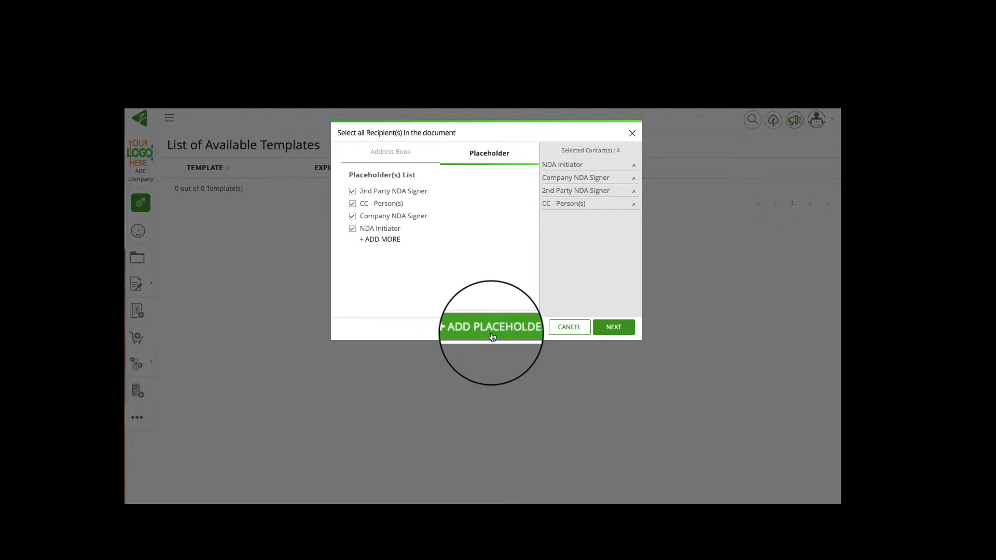
left_click(615, 328)
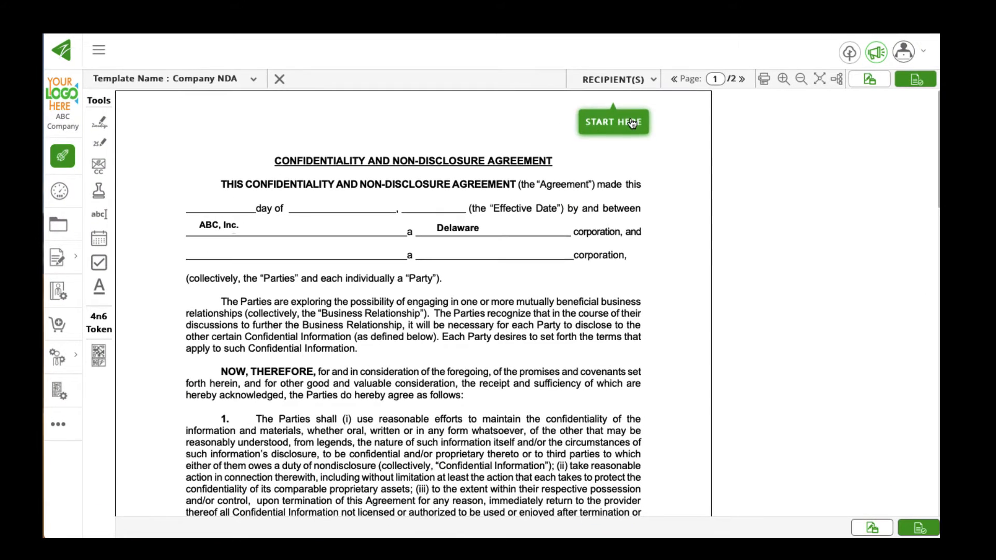
Place text fields for NDA Initiator in the day and month blanks on page 1, narrowing the day field to fit.
left_click(632, 123)
left_click(610, 194)
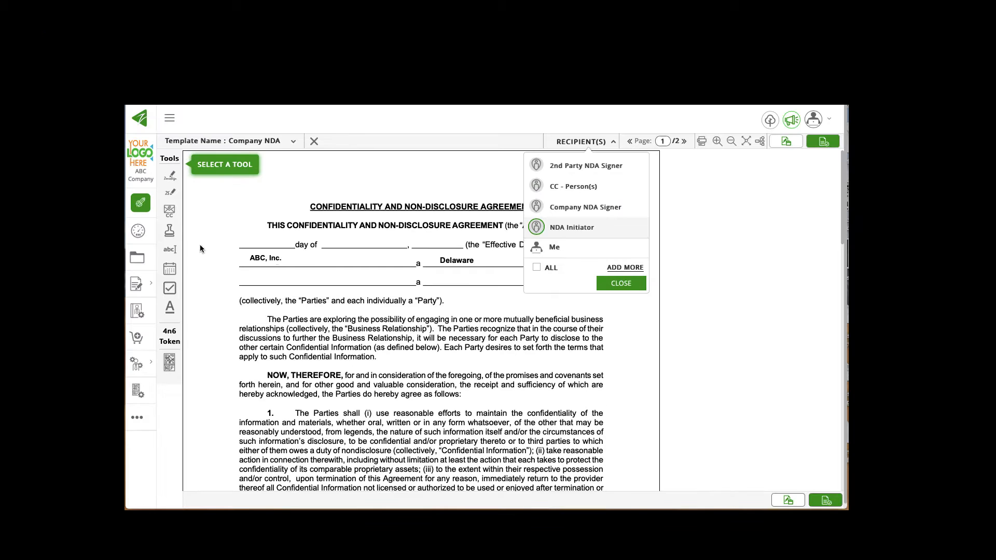
left_click_drag(171, 251, 226, 234)
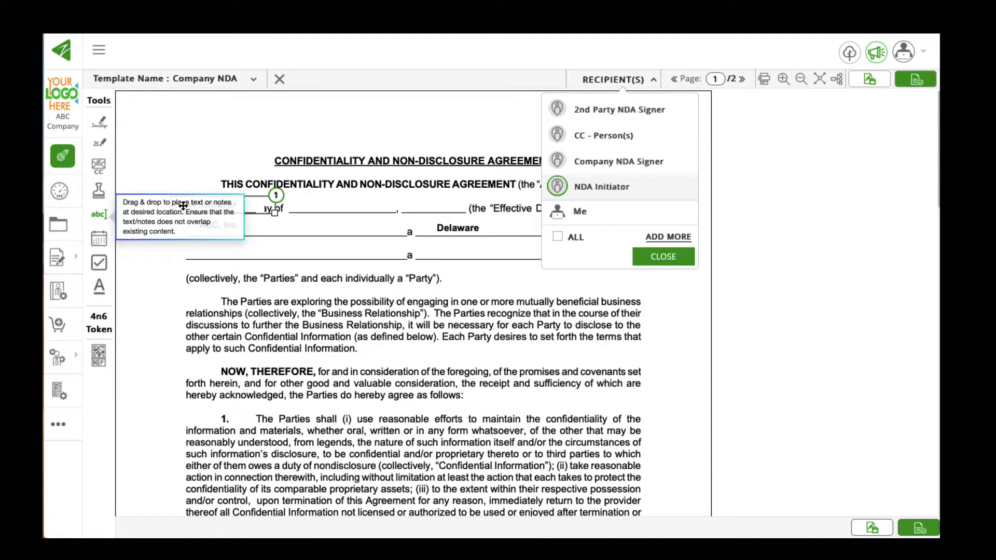
left_click_drag(275, 213, 253, 213)
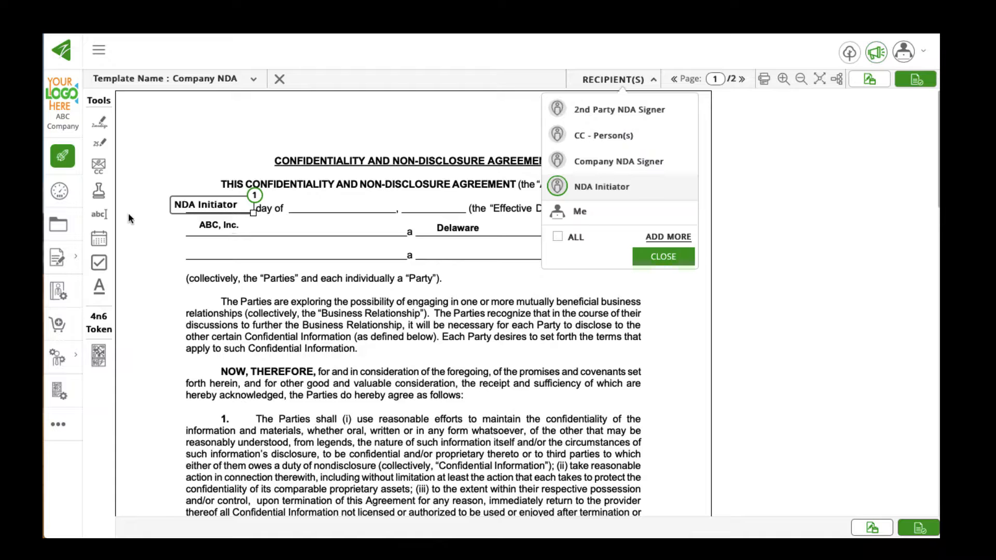
left_click_drag(98, 214, 295, 206)
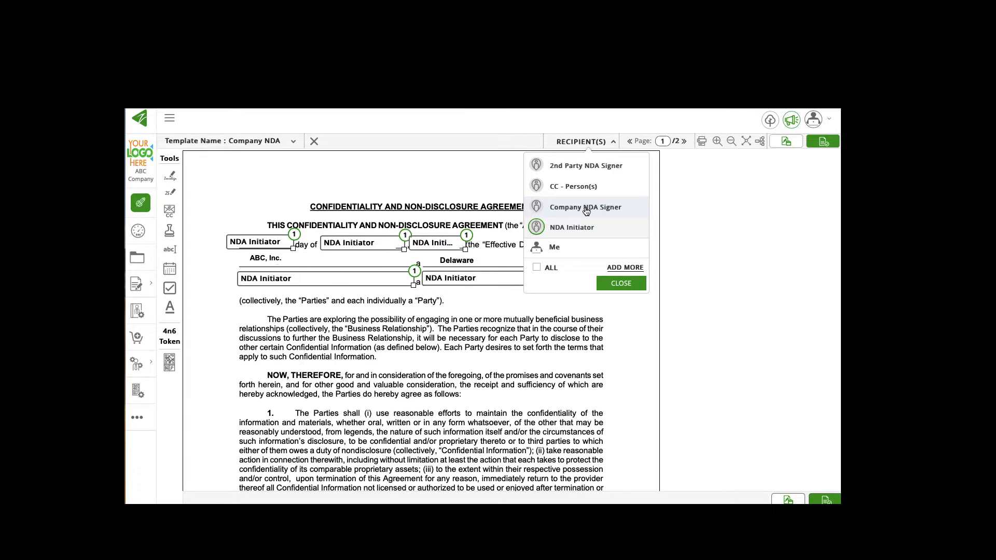
Place a signature field for Company NDA Signer on the ABC, Inc. "By" line on page 2 and shrink it to fit.
left_click(586, 209)
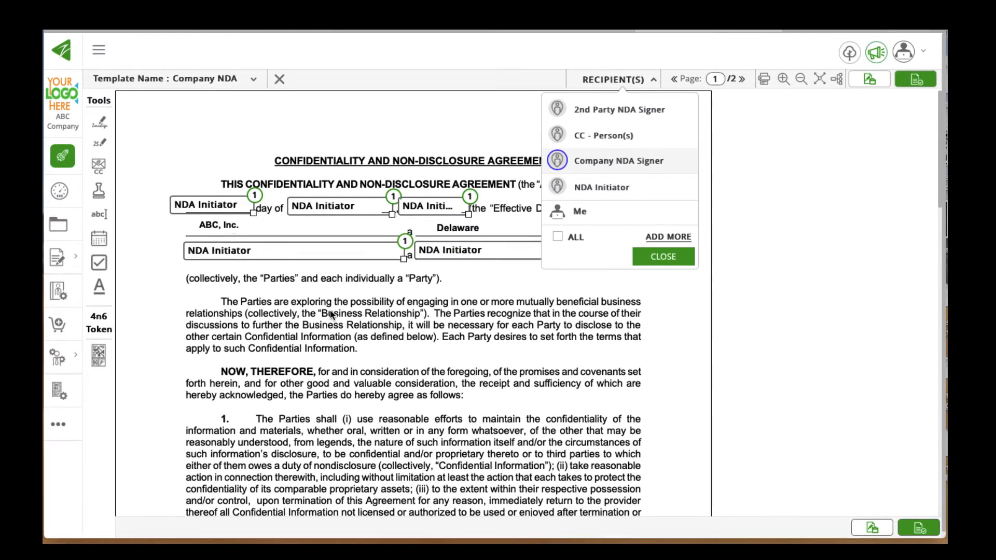
scroll(310, 326, "down", 10)
scroll(300, 319, "down", 10)
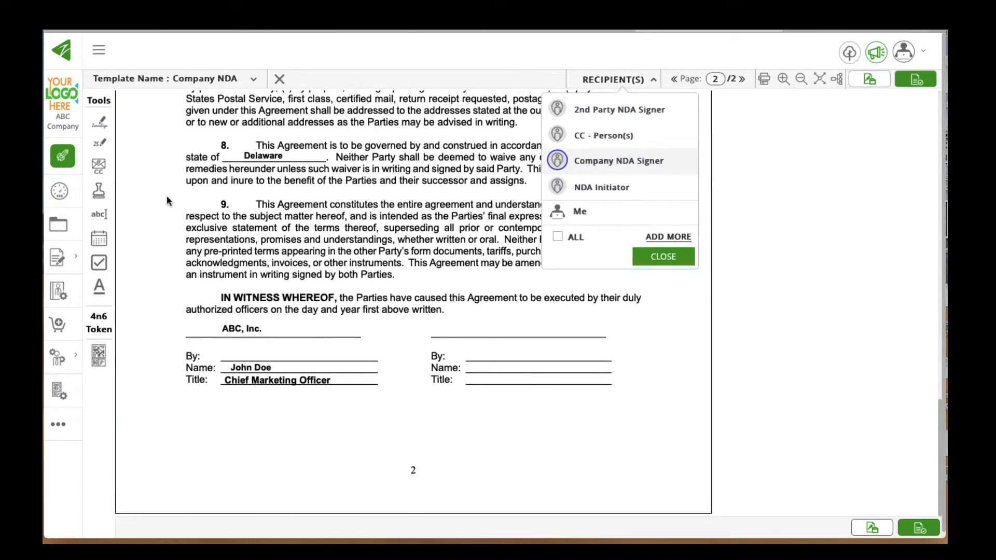
mouse_move(103, 122)
left_mouse_down()
mouse_move(217, 323)
mouse_move(245, 344)
left_mouse_up()
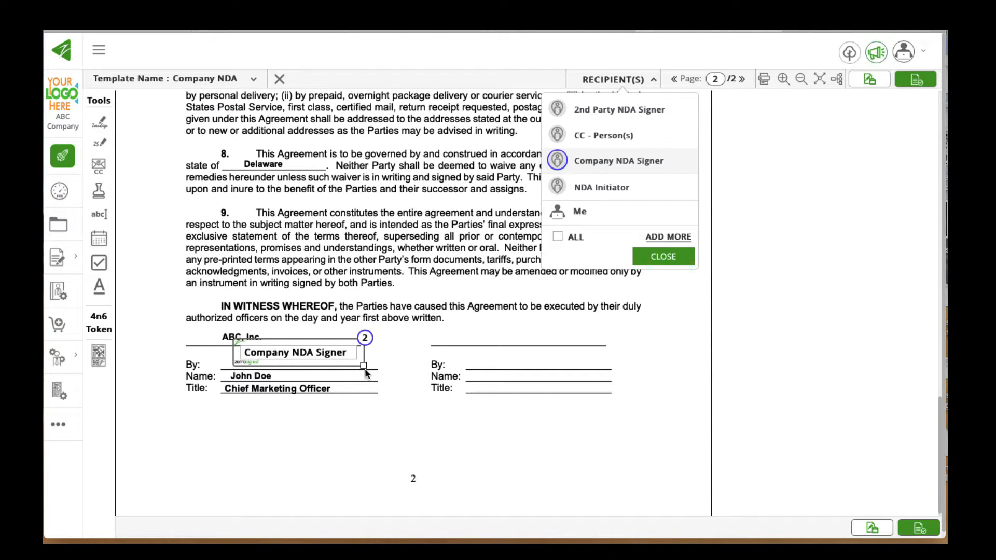
left_click_drag(363, 365, 322, 369)
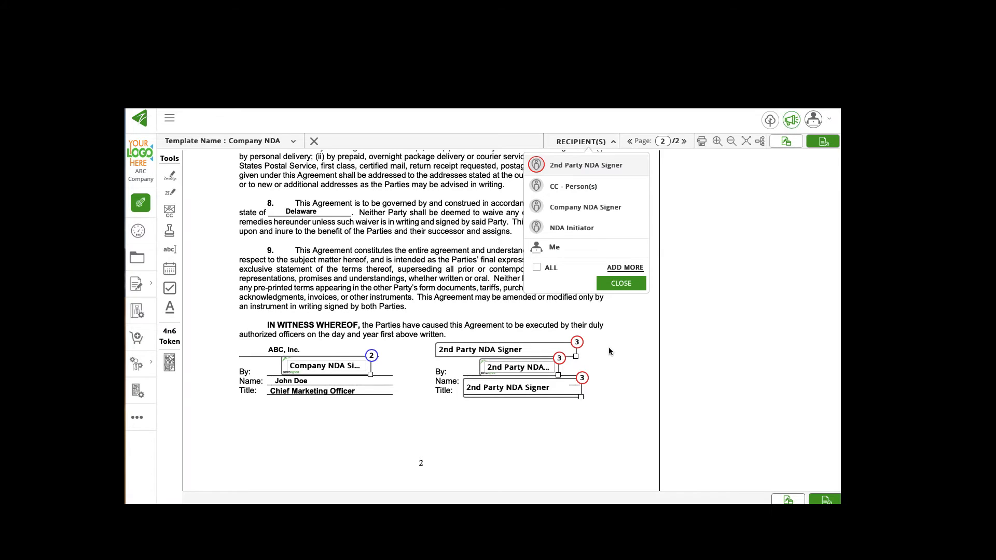
left_click(609, 347)
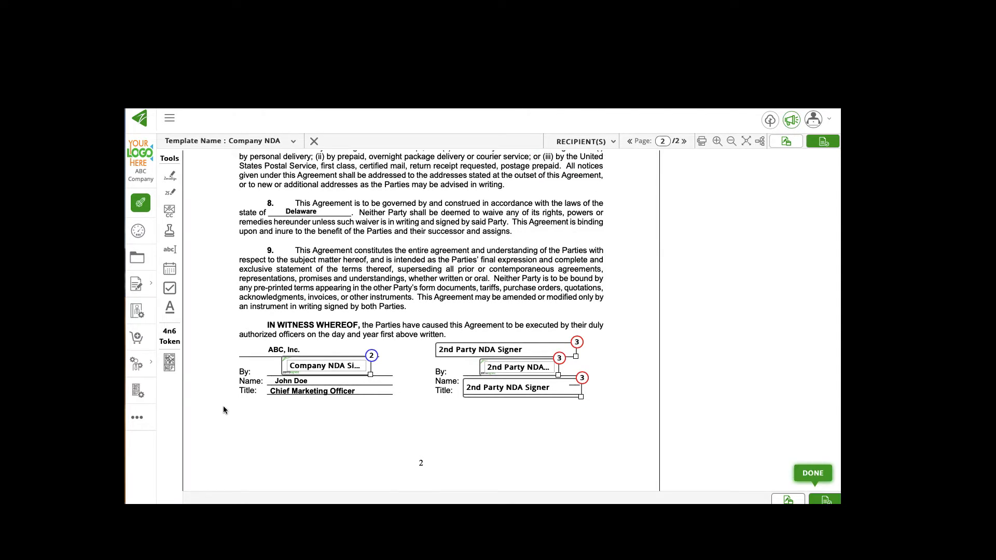
Place the 4n6 Token below the second party's signature block and a CC field for CC - Person(s) at the page's lower-left corner.
left_click_drag(177, 361, 594, 409)
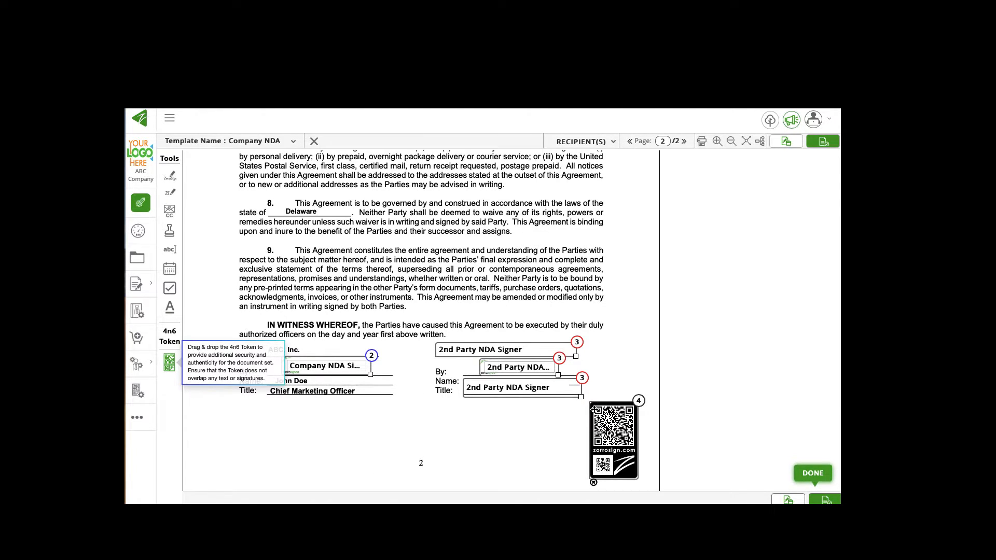
left_click(611, 143)
left_click(568, 193)
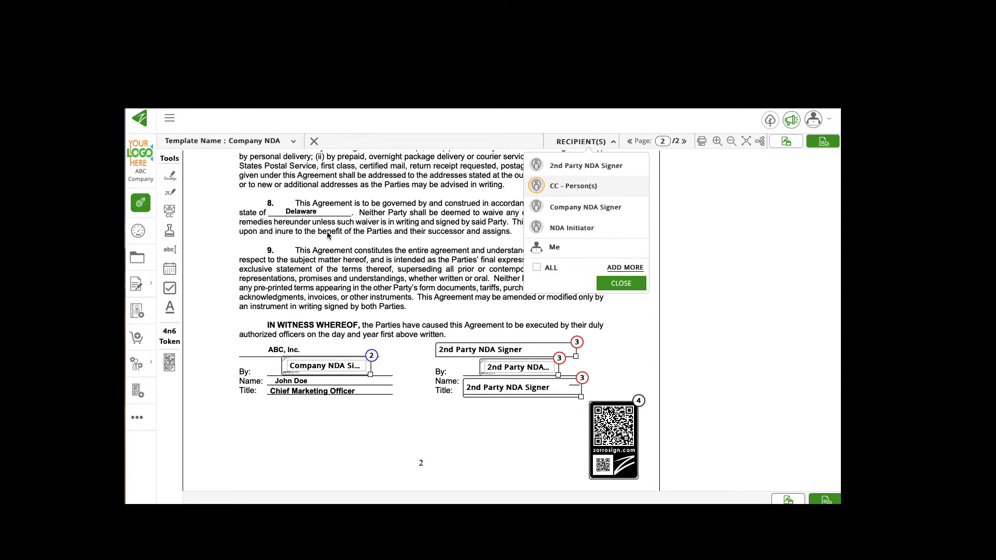
left_click_drag(170, 209, 195, 466)
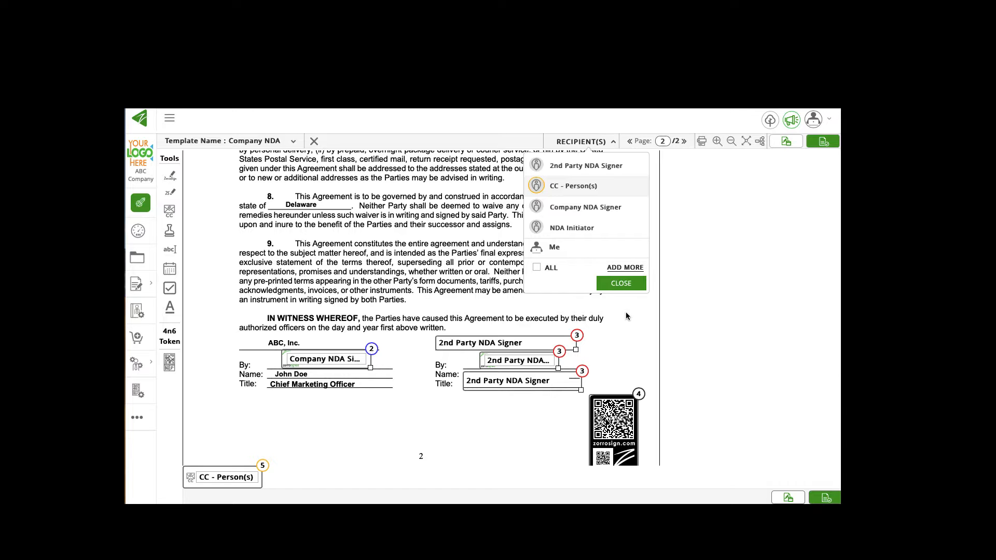
left_click(621, 283)
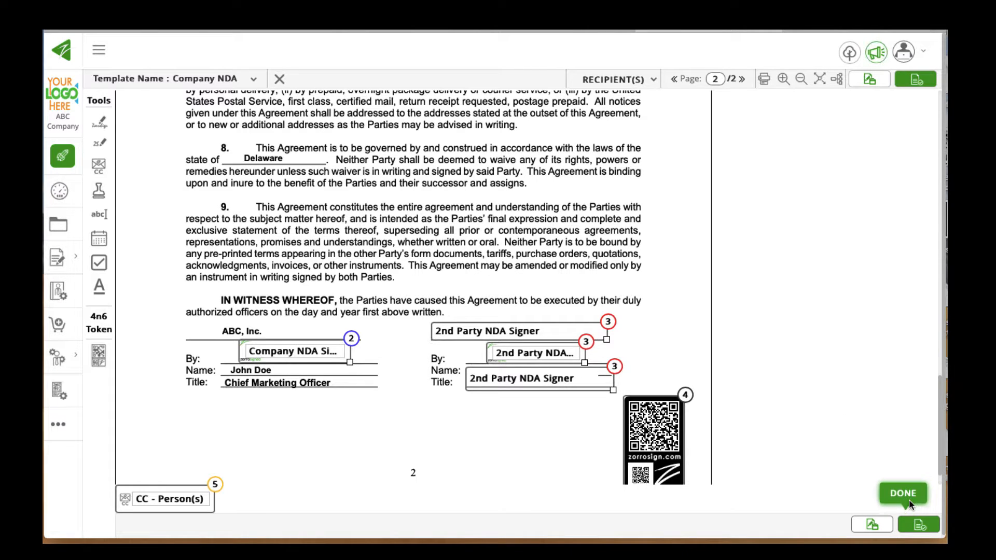
Finish editing the template and enter the account password for saving it.
left_click(918, 525)
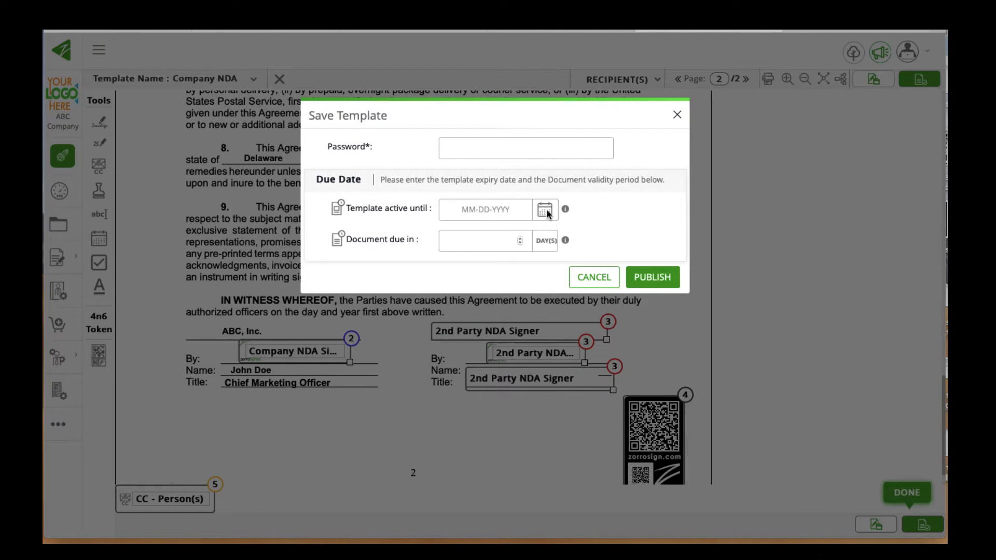
left_click(533, 149)
type("••••••••••••")
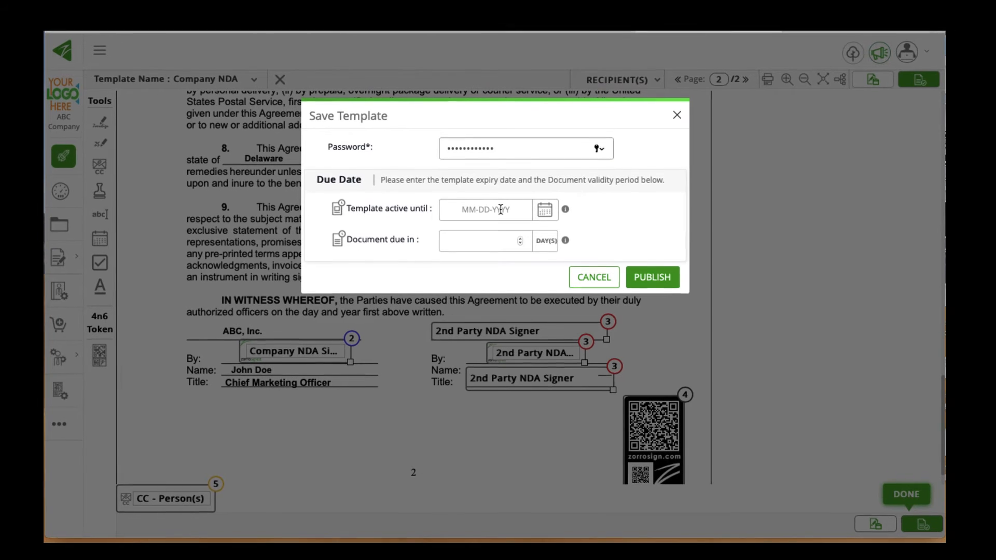
Try a document due period of 6 days, clear it, and publish the template without an expiry date.
left_click(501, 209)
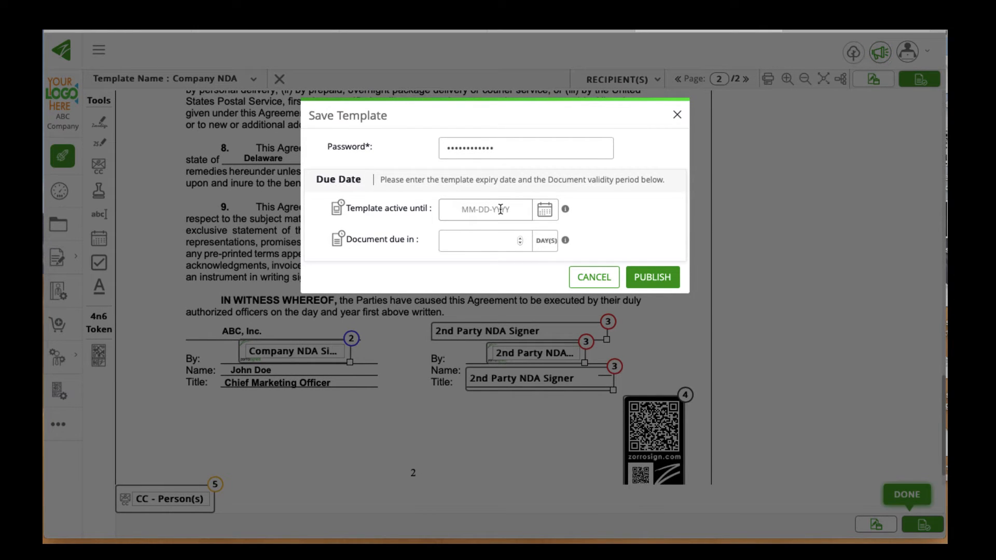
left_click(500, 209)
left_click(501, 209)
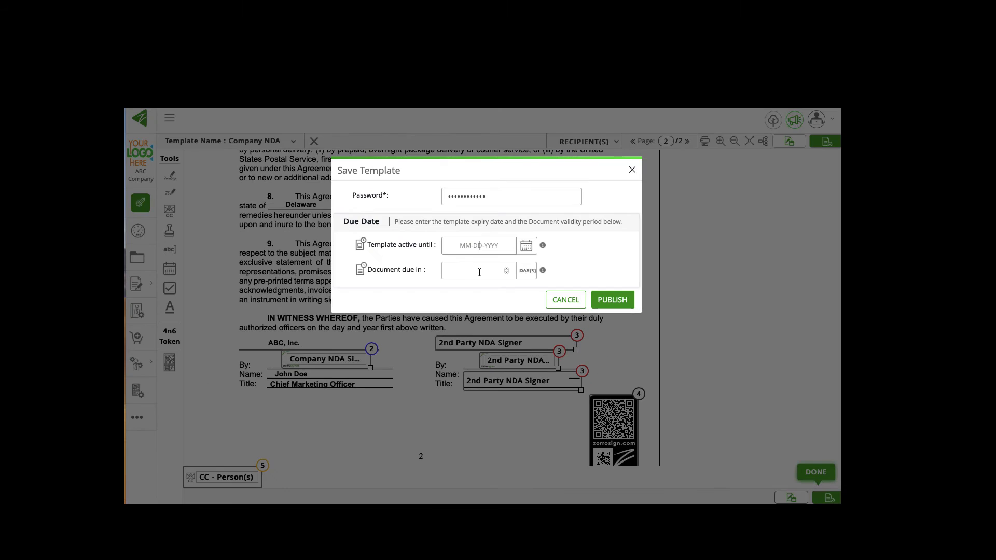
left_click(479, 273)
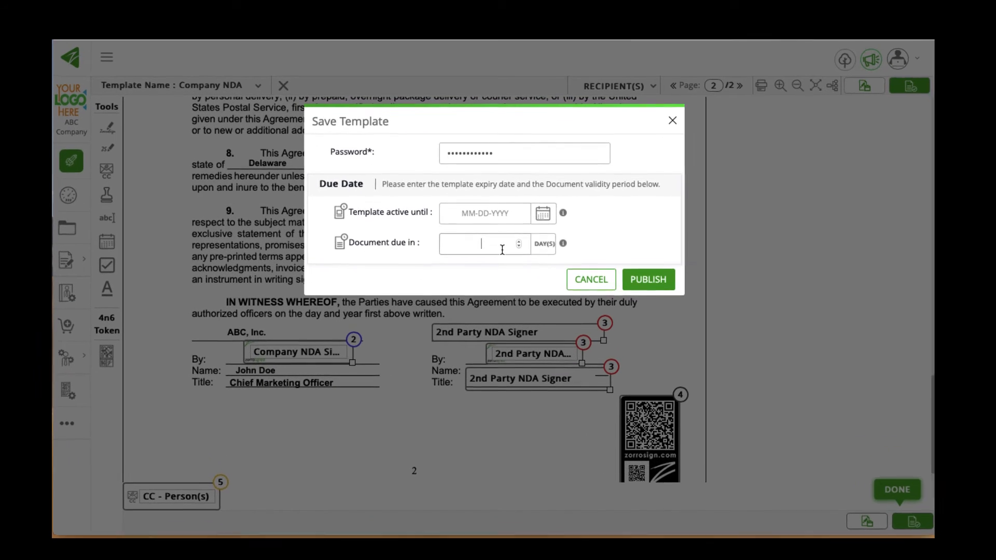
type("6")
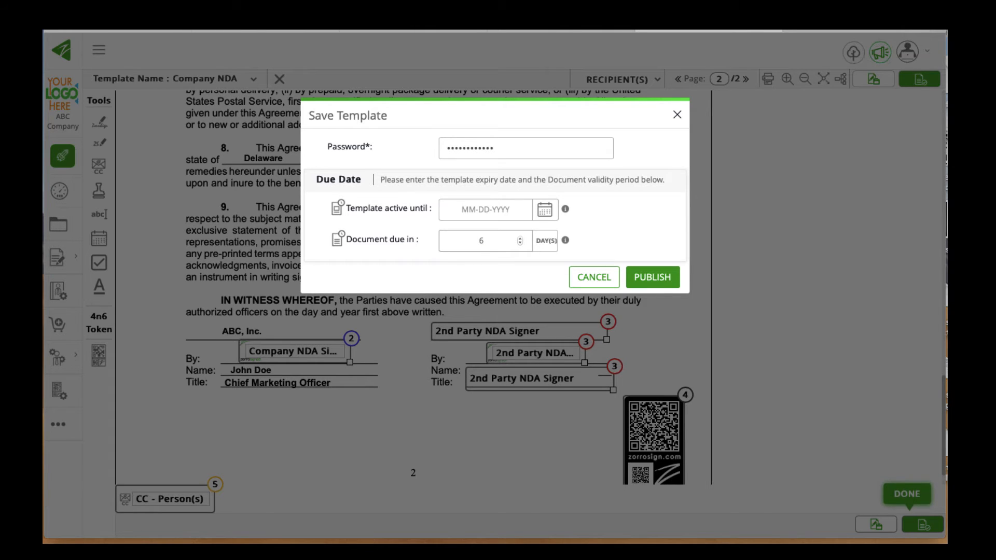
double_click(478, 240)
key("BackSpace")
left_click(653, 278)
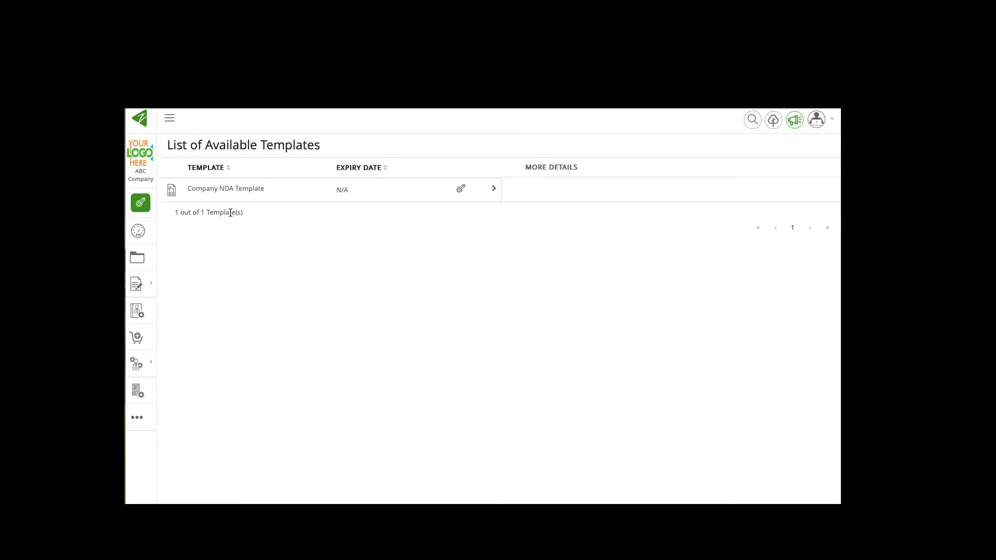
Go to the template selection option under Start.
left_click(140, 203)
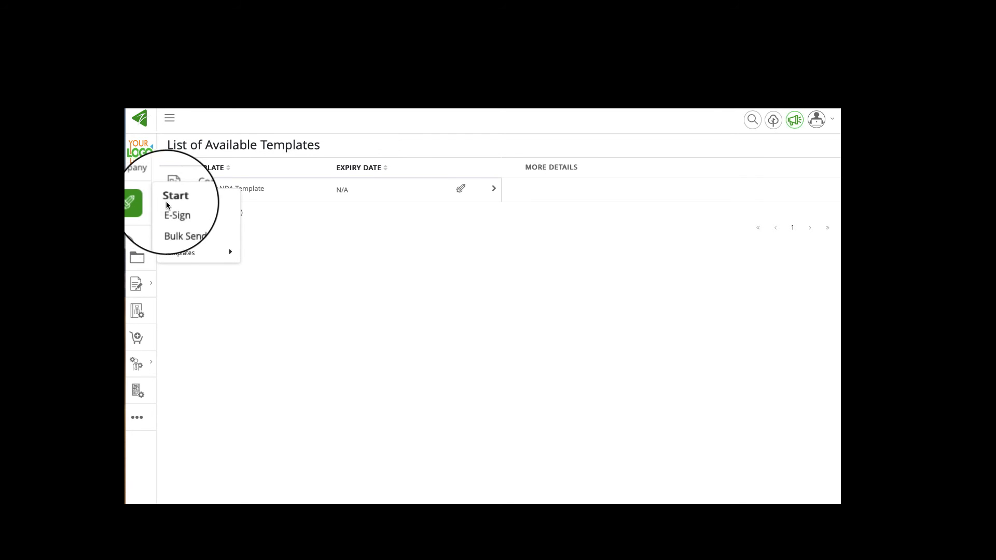
mouse_move(187, 252)
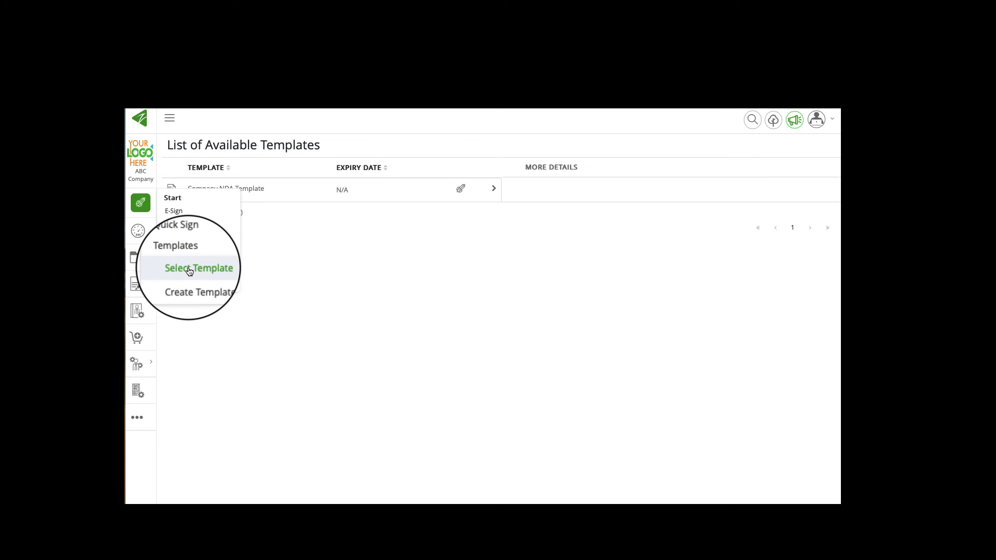